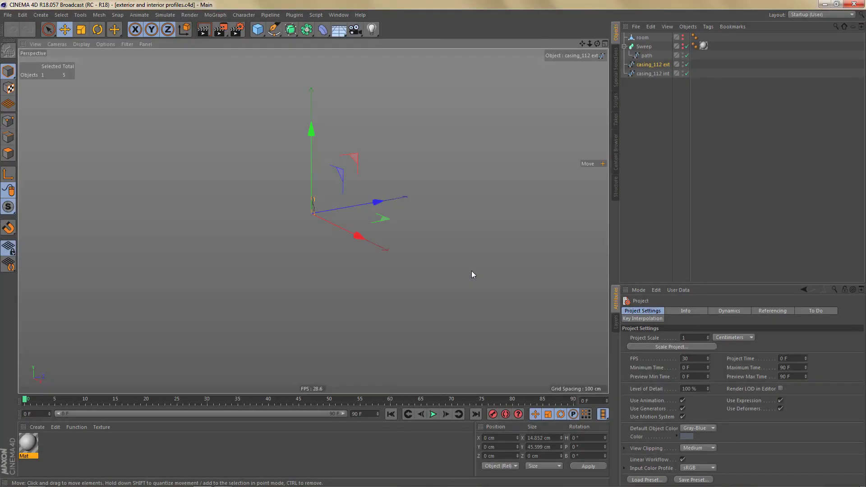
key("shift+F8")
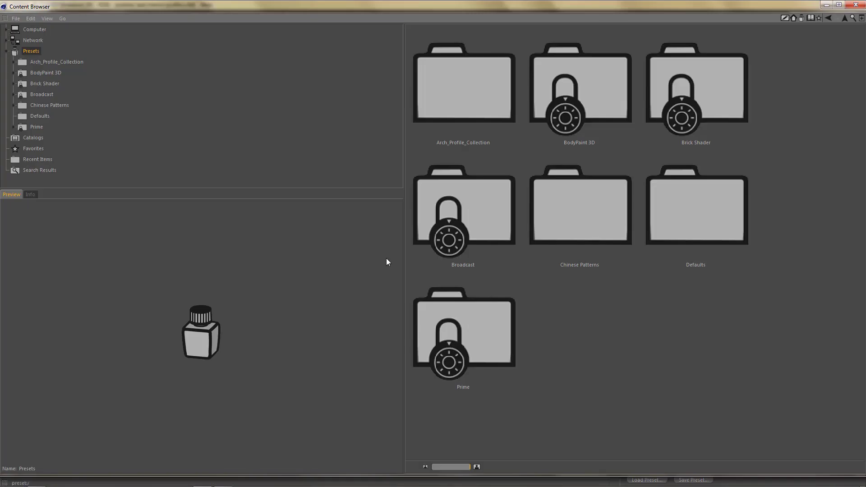
left_click(55, 63)
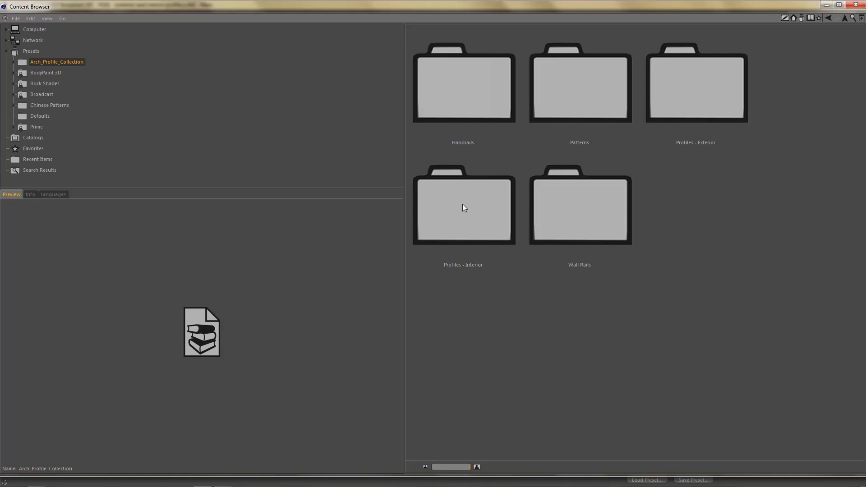
left_click(12, 61)
left_click(39, 73)
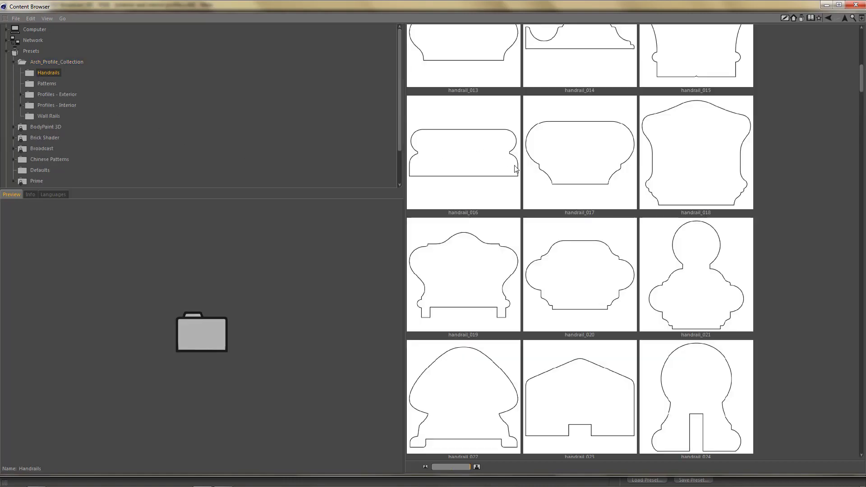
scroll(514, 165, "down", 5)
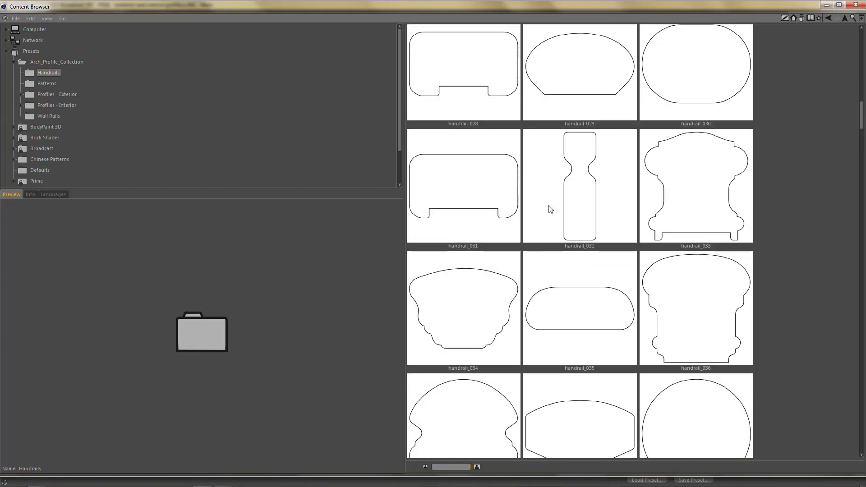
left_click(688, 178)
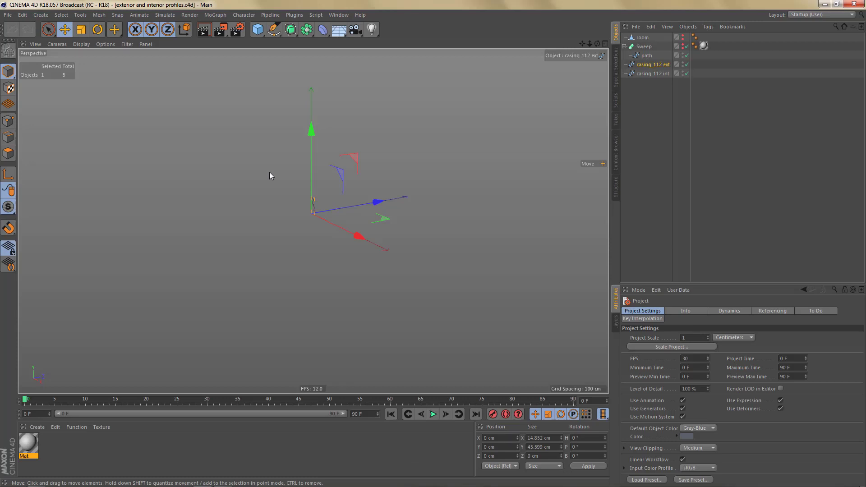
Inspect the casing_112 ext profile in the enlarged Front view.
middle_click(270, 173)
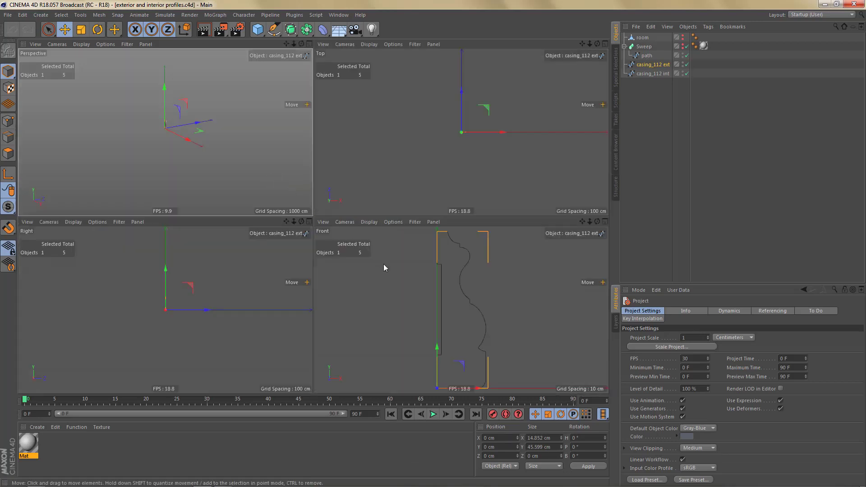
middle_click(389, 266)
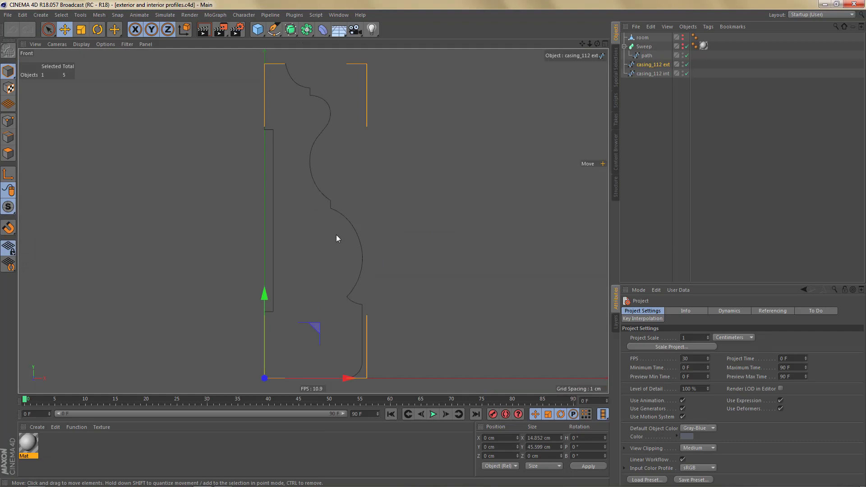
key("F1")
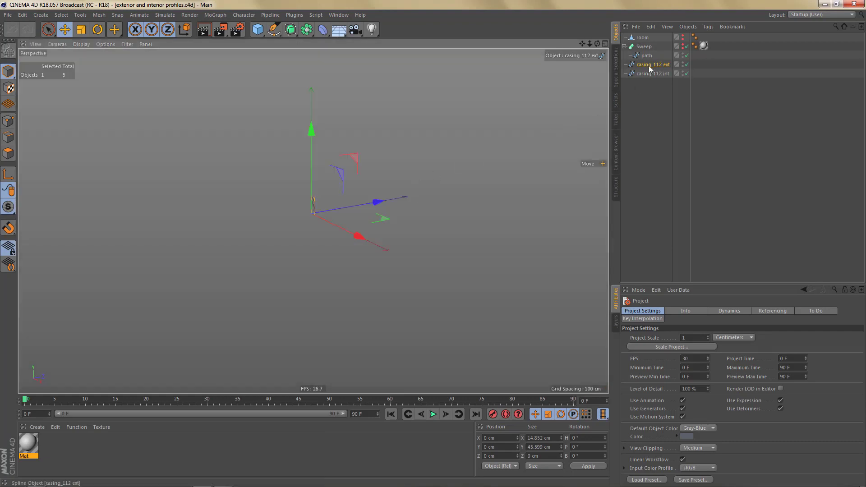
left_click_drag(650, 69, 653, 54)
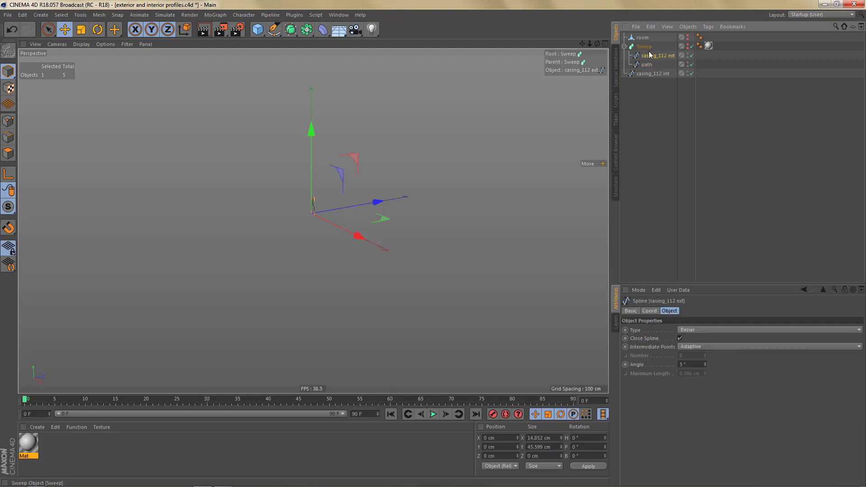
left_click(687, 47)
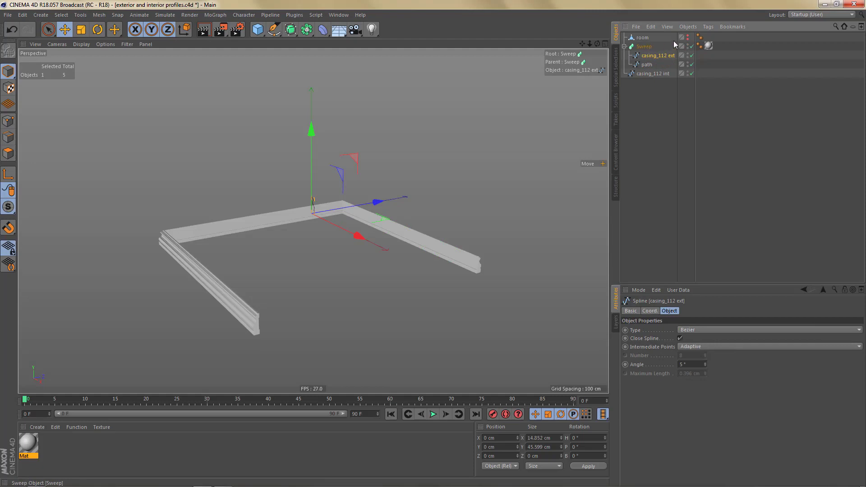
left_click(687, 37)
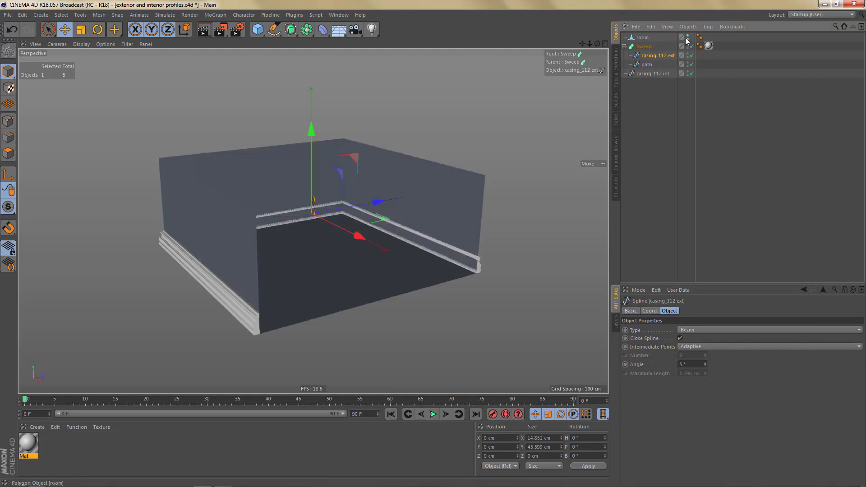
left_click_drag(288, 253, 285, 297, "alt")
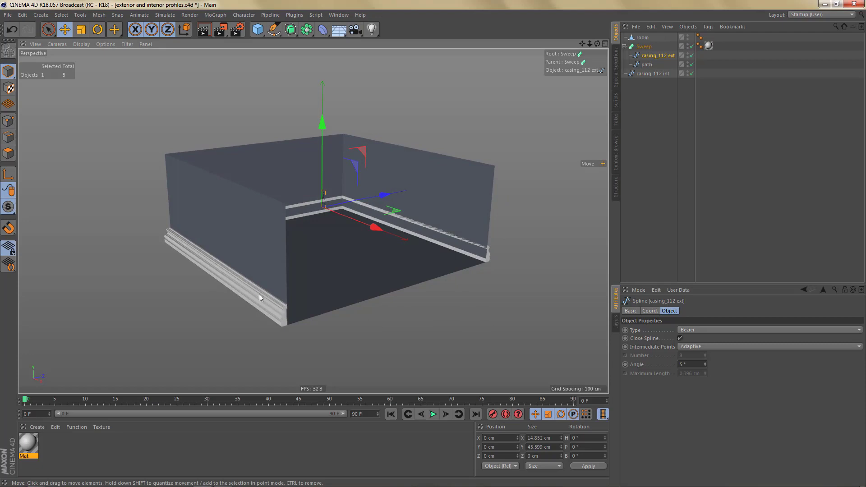
scroll(217, 265, "up", 4)
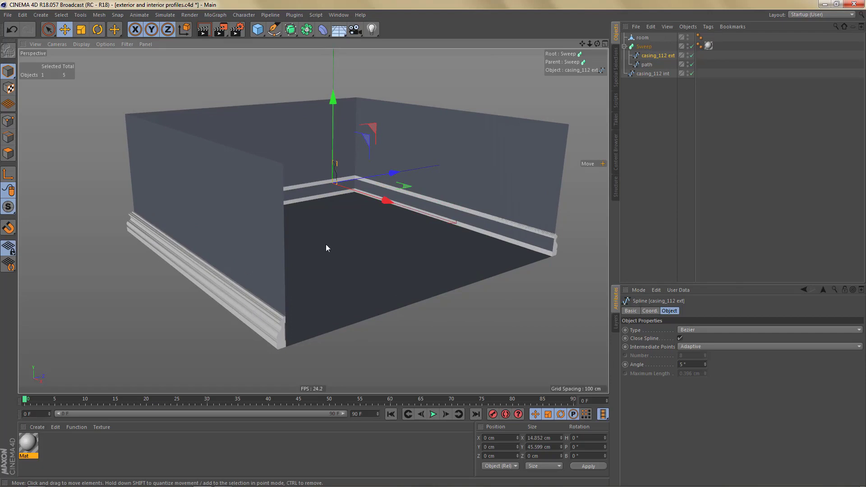
Try flipping the profile 180°, undo it, and put casing_112 int into the Sweep.
left_click_drag(326, 247, 207, 289, "alt")
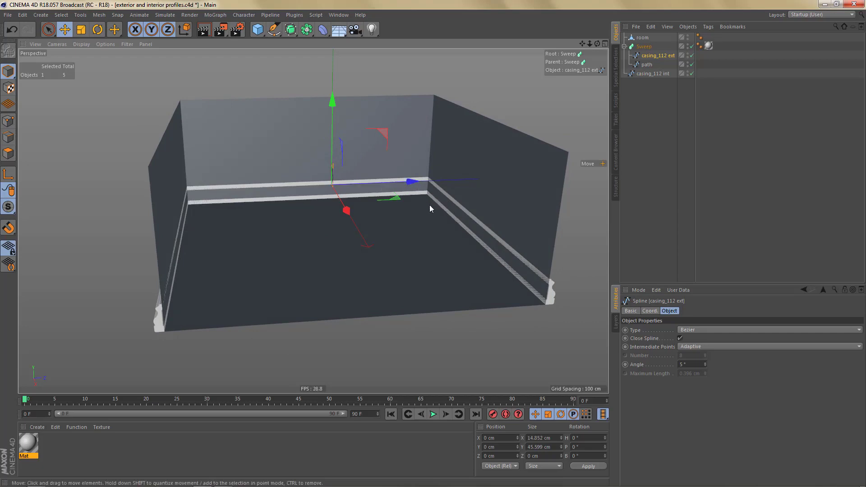
left_click_drag(274, 214, 337, 232, "alt")
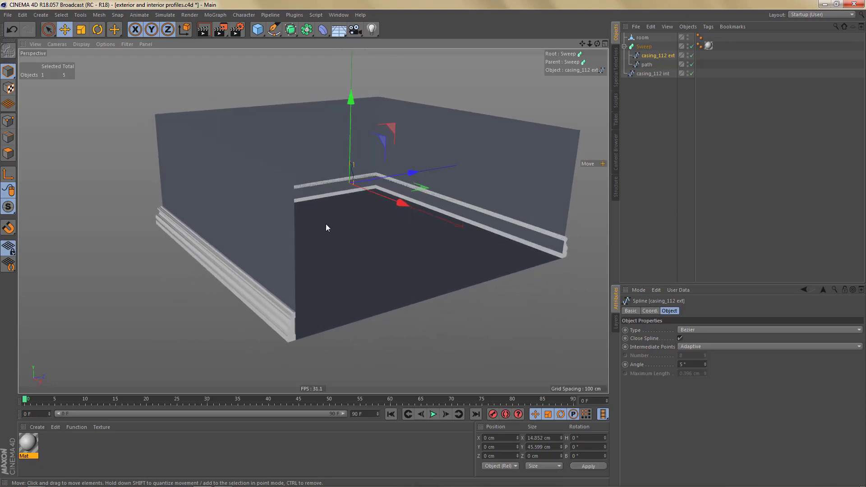
key("l")
key("r")
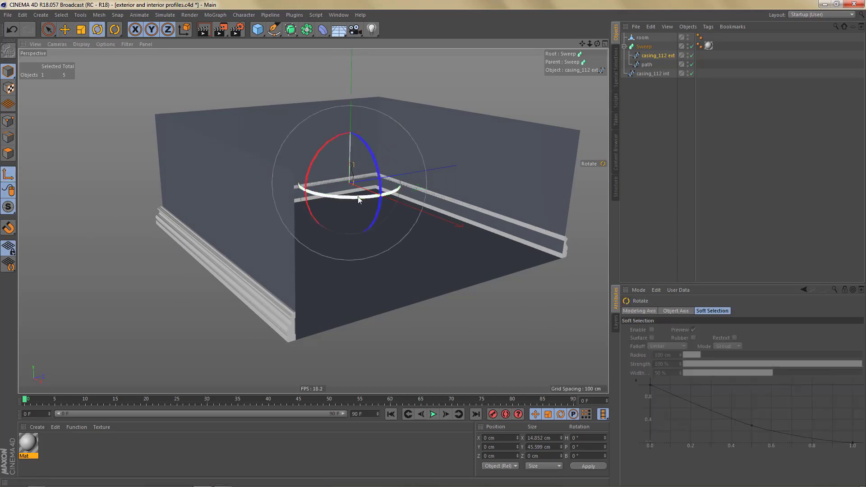
left_click_drag(361, 199, 420, 77)
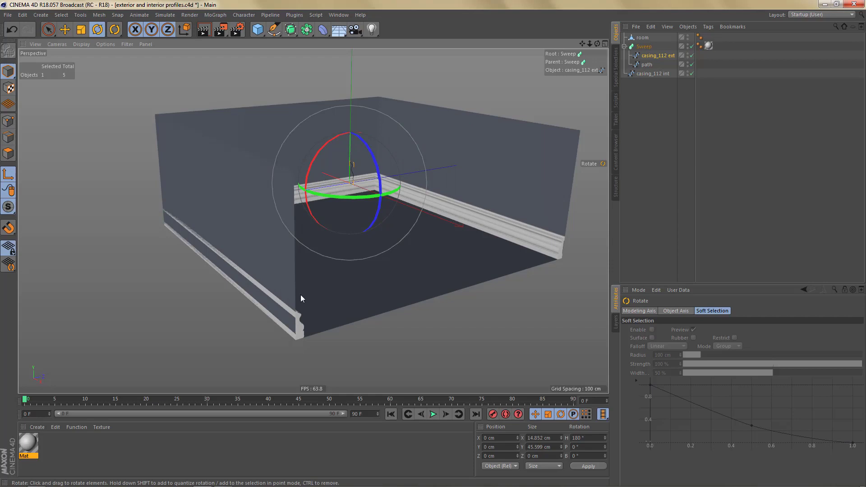
key("ctrl+z")
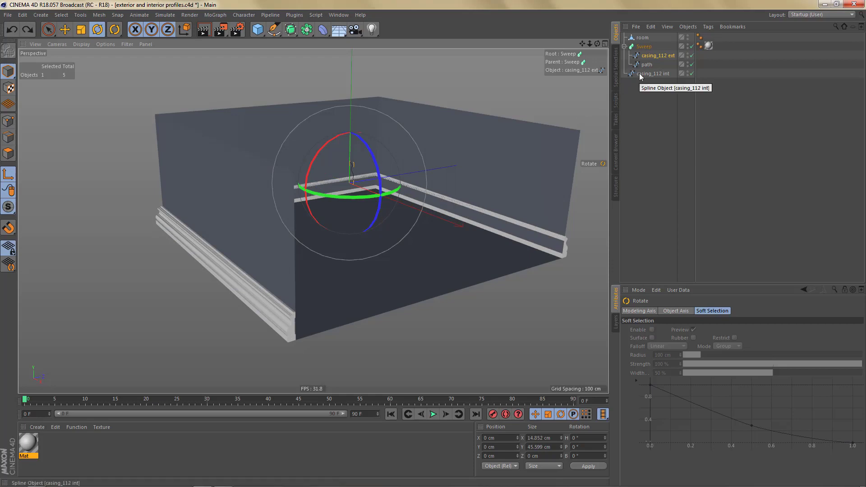
left_click_drag(650, 74, 643, 43)
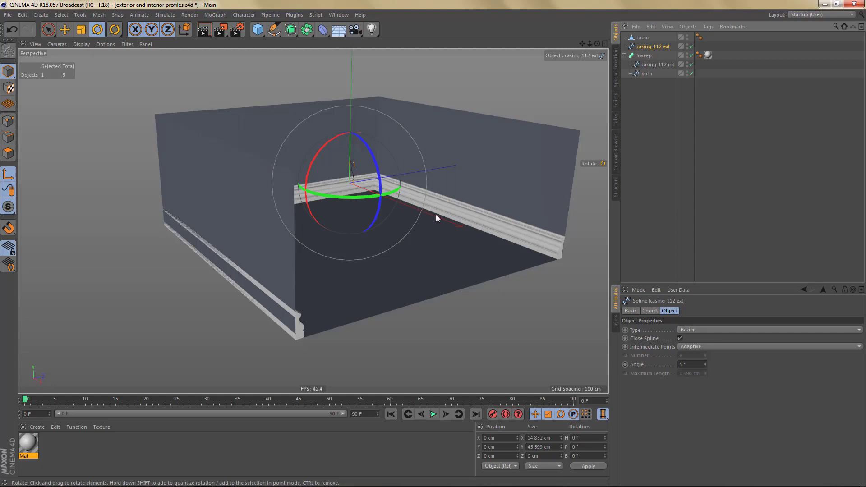
Load casing_094 from the Content Browser's Profiles - Interior > Casings folder.
key("shift+F8")
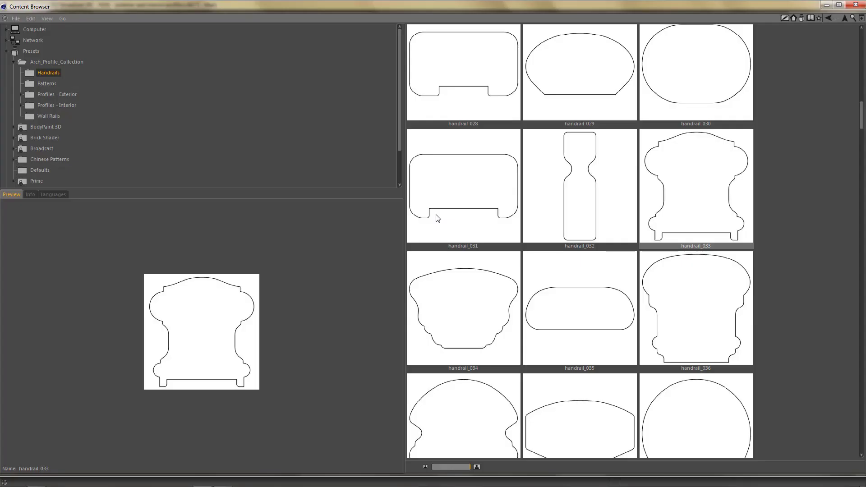
left_click(21, 105)
left_click(54, 127)
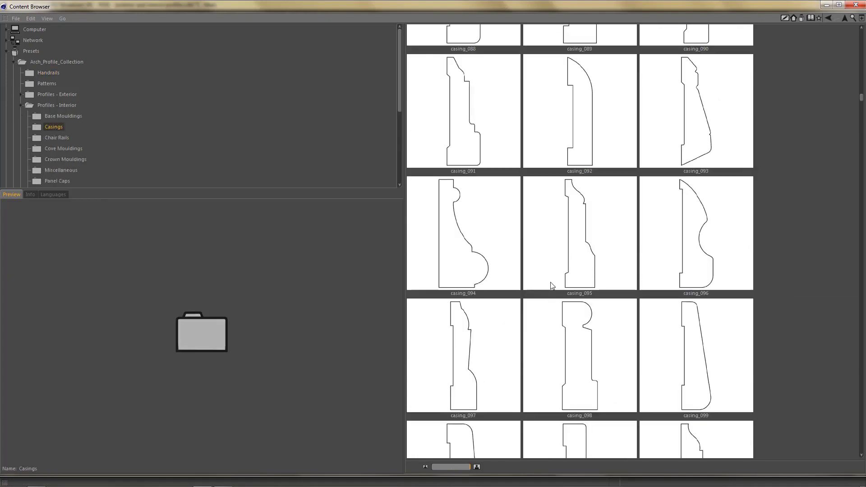
scroll(560, 263, "down", 3)
left_click(480, 88)
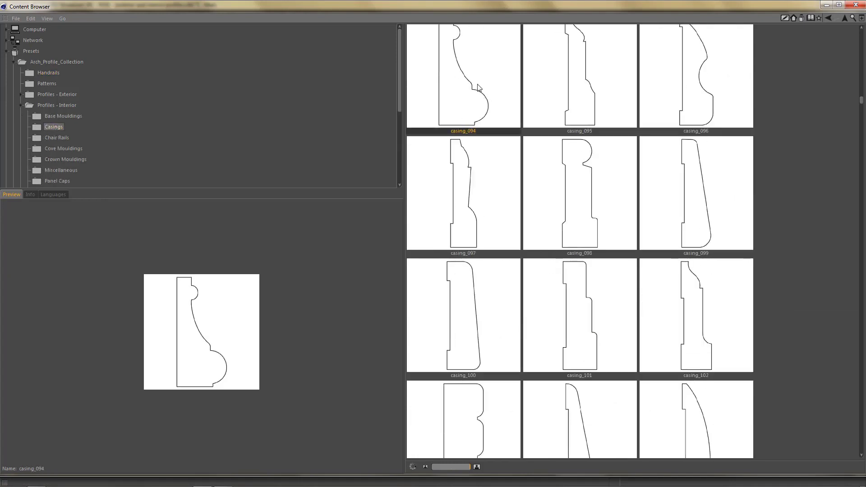
left_click(855, 4)
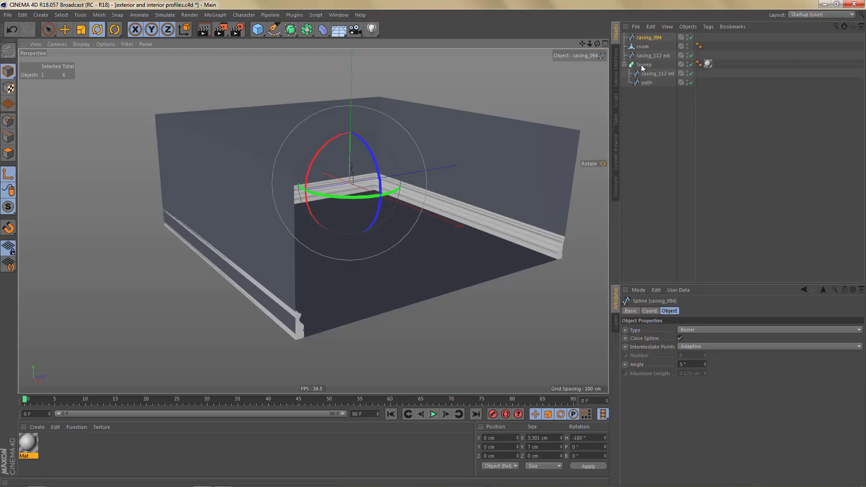
mouse_move(655, 37)
left_mouse_down()
mouse_move(653, 66)
mouse_move(648, 51)
left_mouse_up()
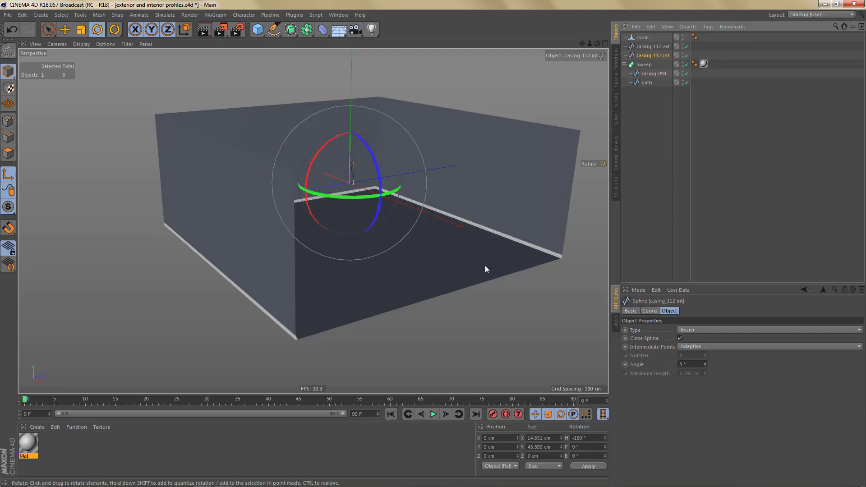
scroll(493, 253, "up", 8)
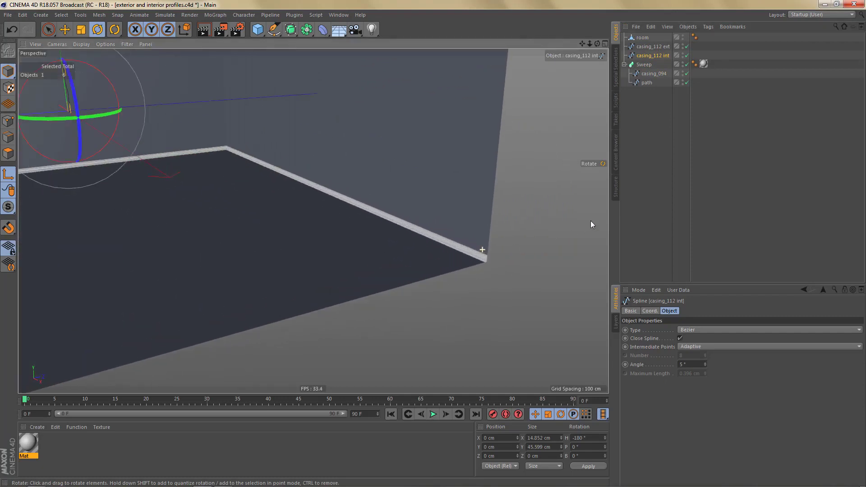
left_click_drag(443, 263, 427, 244, "alt")
scroll(435, 250, "up", 2)
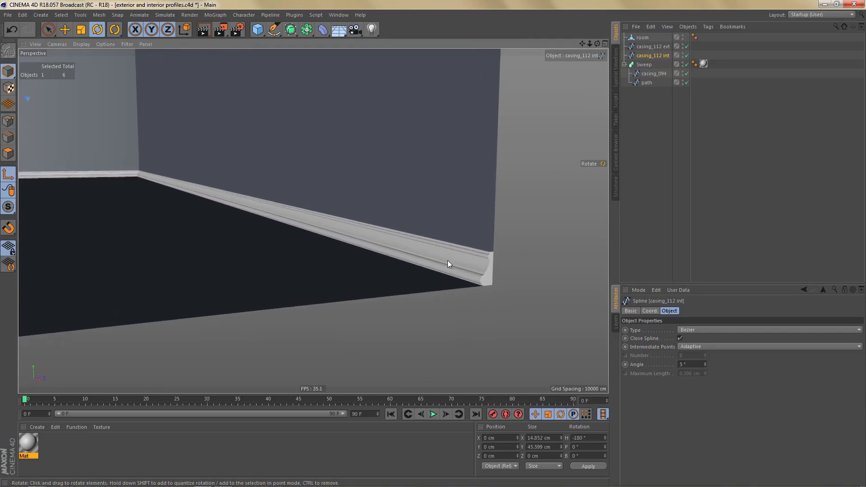